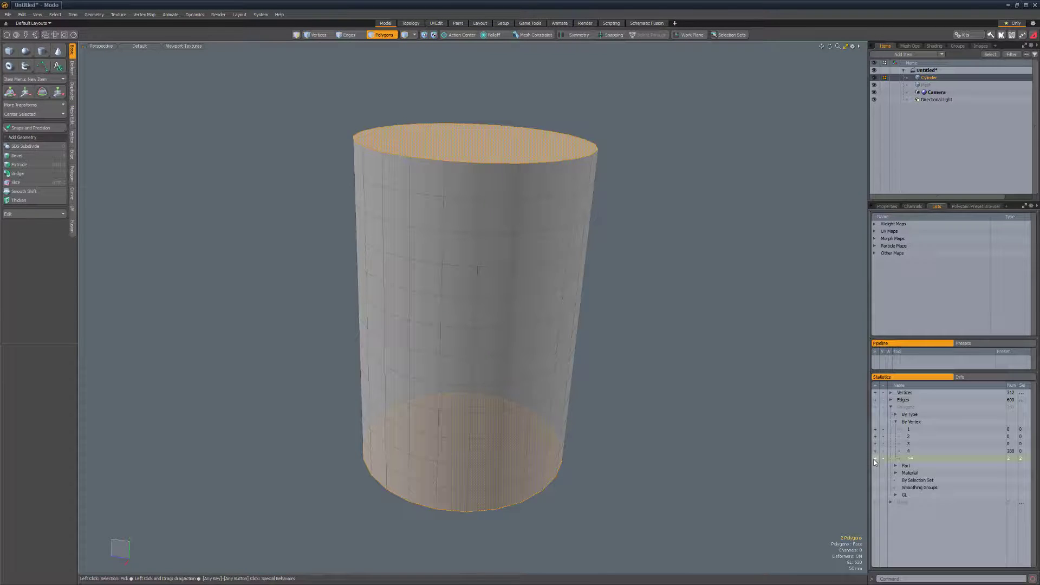
Step: Split the tube along a vertical edge seam and keep one side selected
key("2")
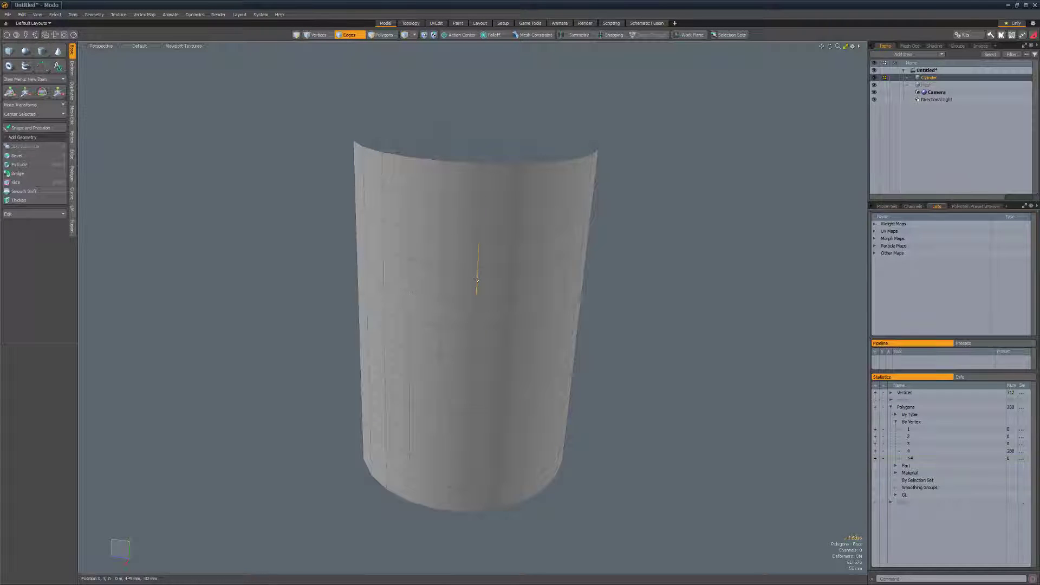
double_click(478, 260)
left_click(73, 156)
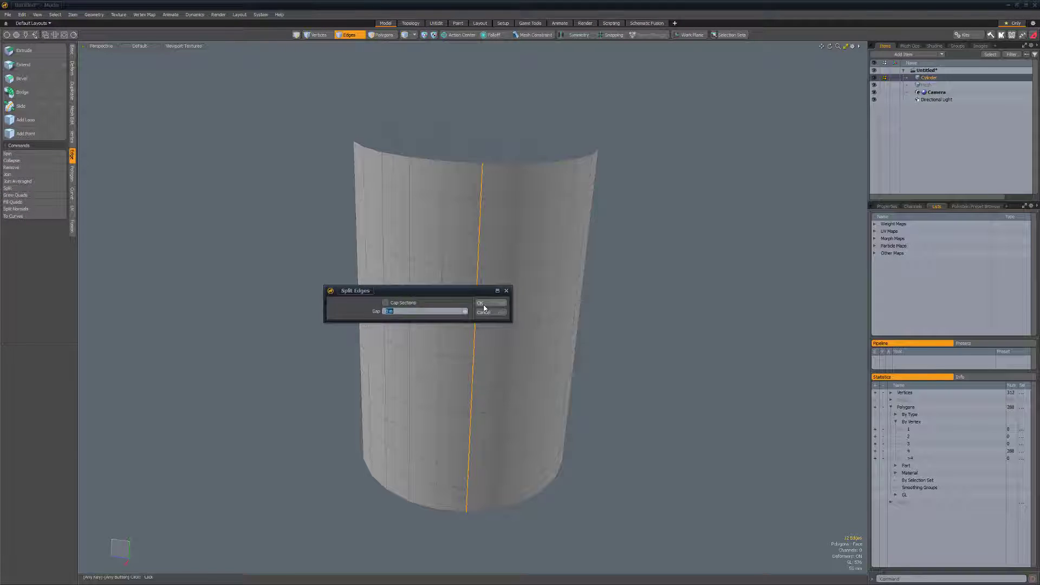
key("3")
key("2")
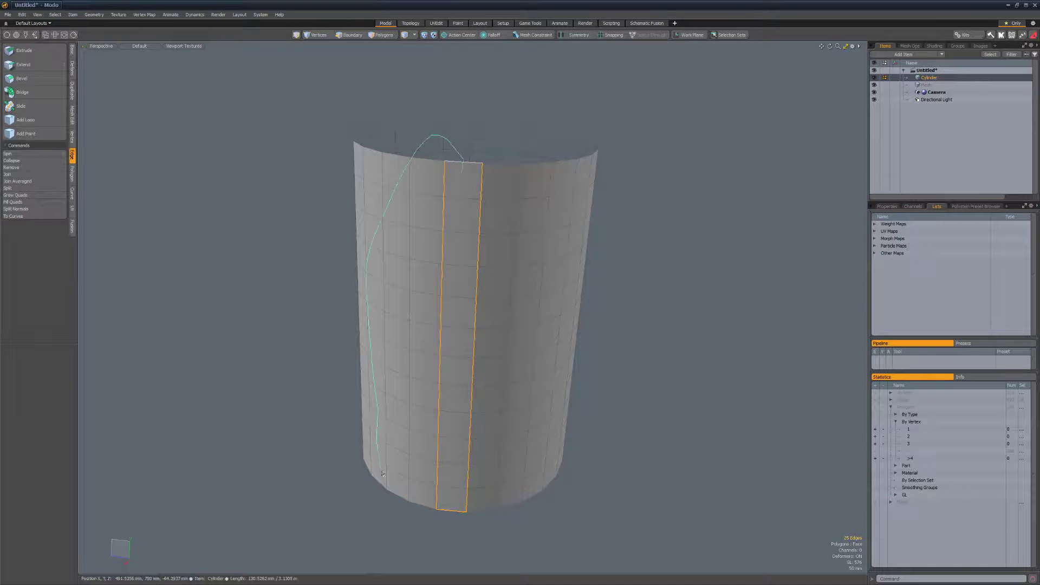
left_click(444, 163, "ctrl")
Step: Shear one side of the seam upward with Soft Selection falloff, then merge the seam vertices
left_click(605, 35)
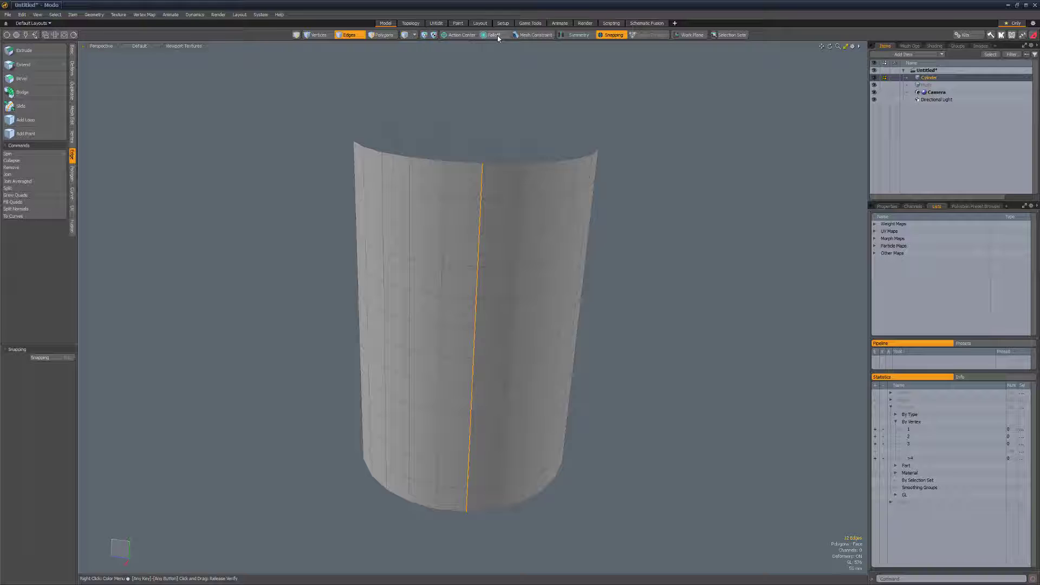
left_click(494, 35)
left_click(497, 136)
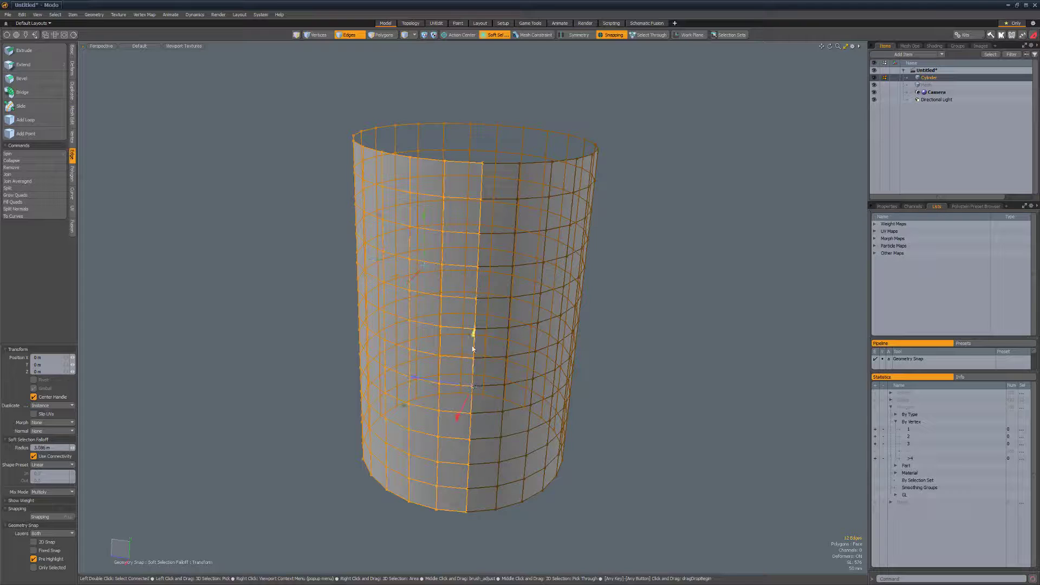
left_click_drag(473, 349, 471, 281)
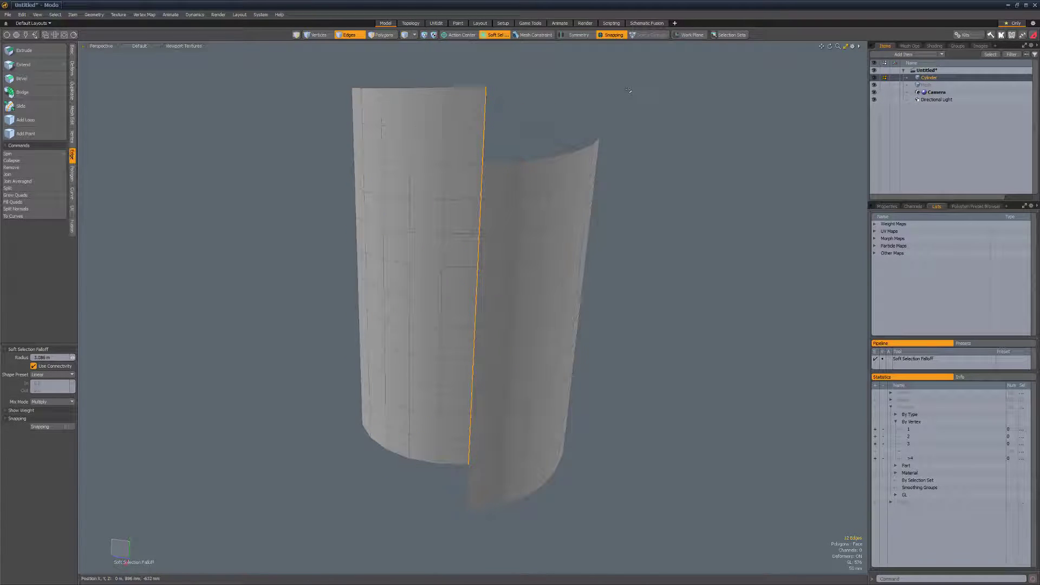
left_click(496, 34)
left_click(613, 35)
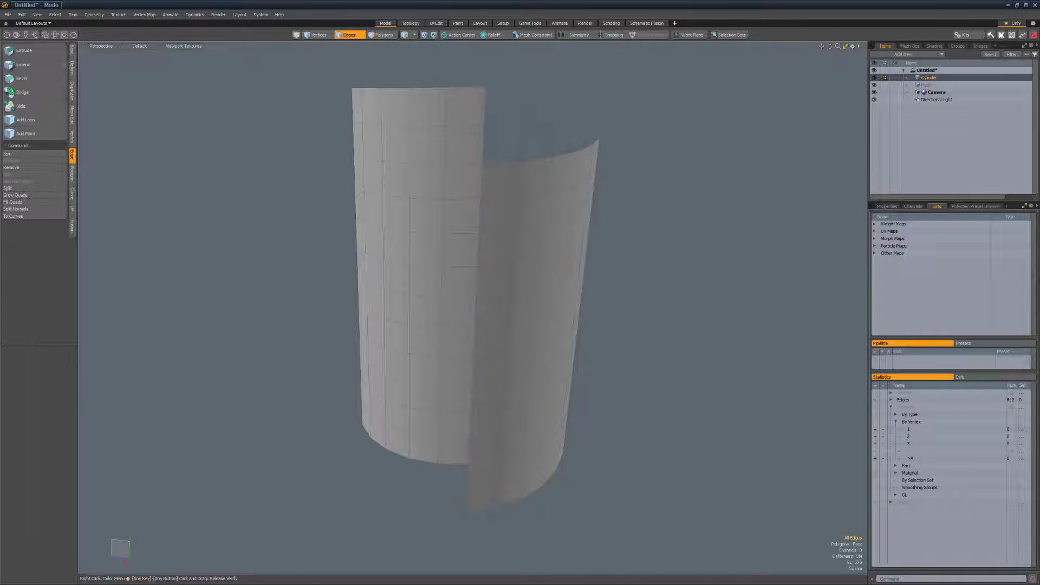
left_click(72, 138)
left_click(25, 92)
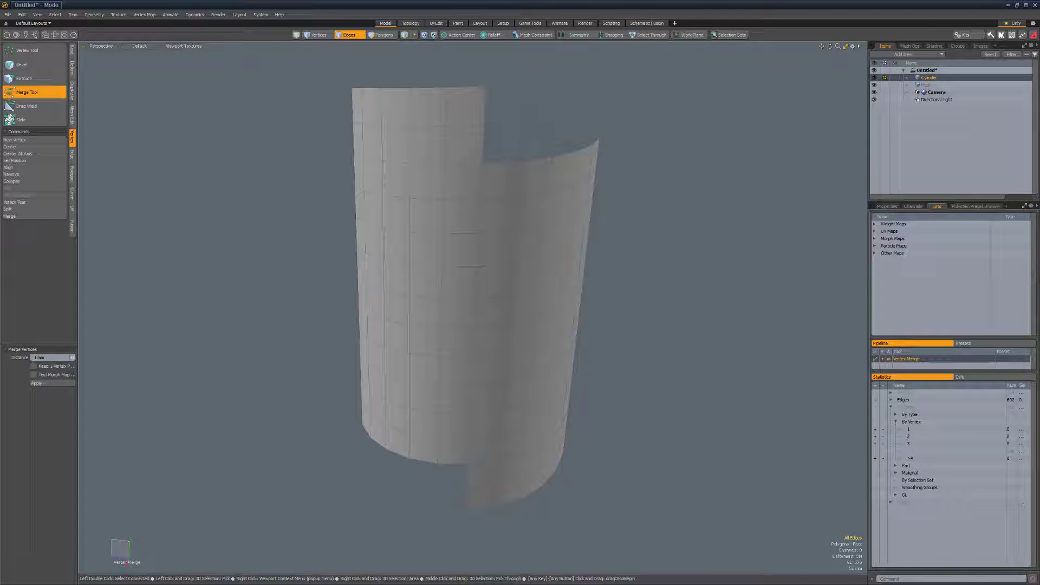
Step: Bevel the spiral polygon band outward into thread flanges and fill the vertex gap
key("space")
key("space")
double_click(447, 190)
key("b")
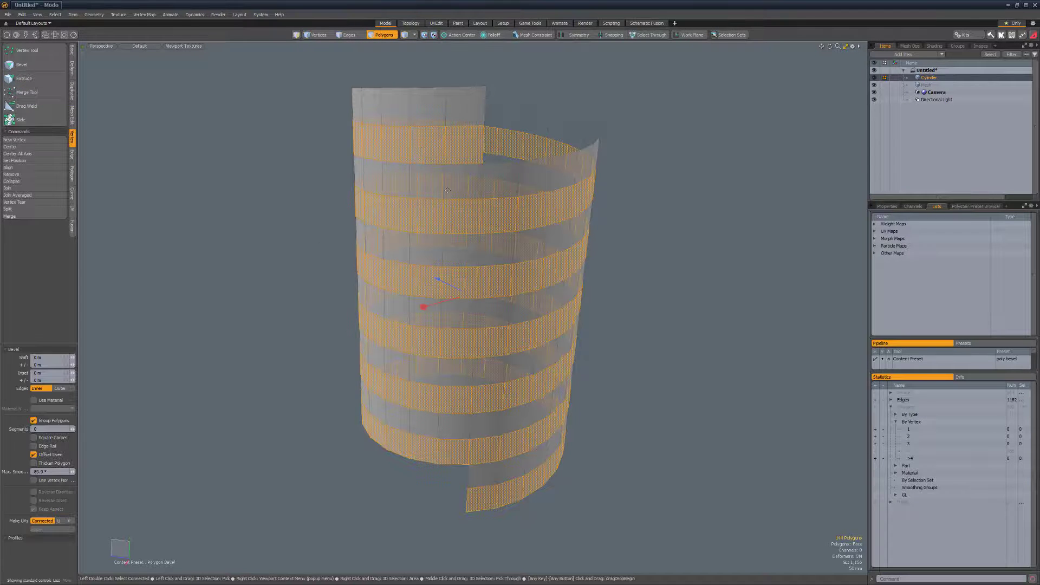
left_click_drag(446, 189, 225, 256)
key("space")
left_click(225, 255)
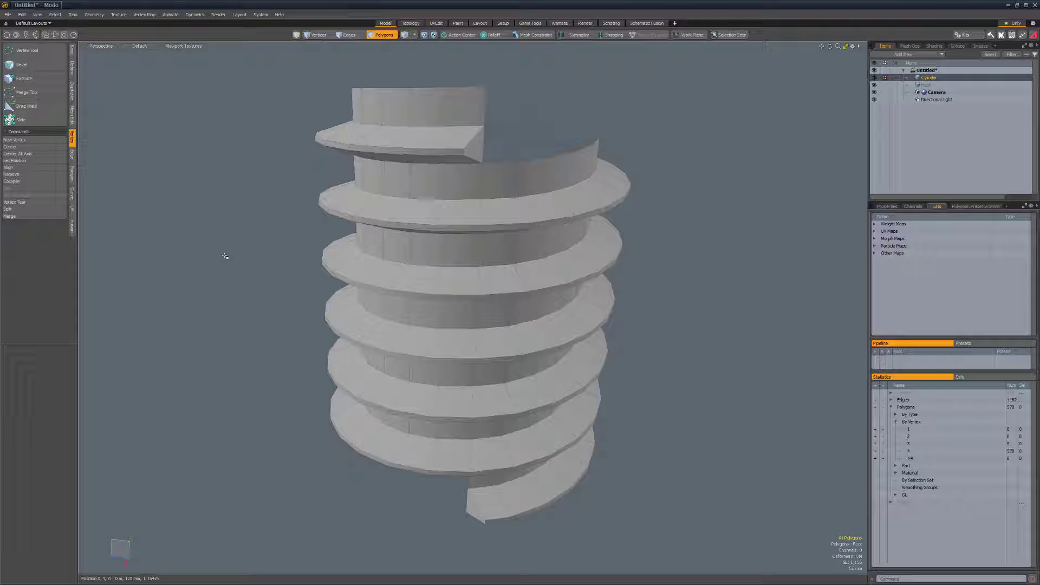
key("1")
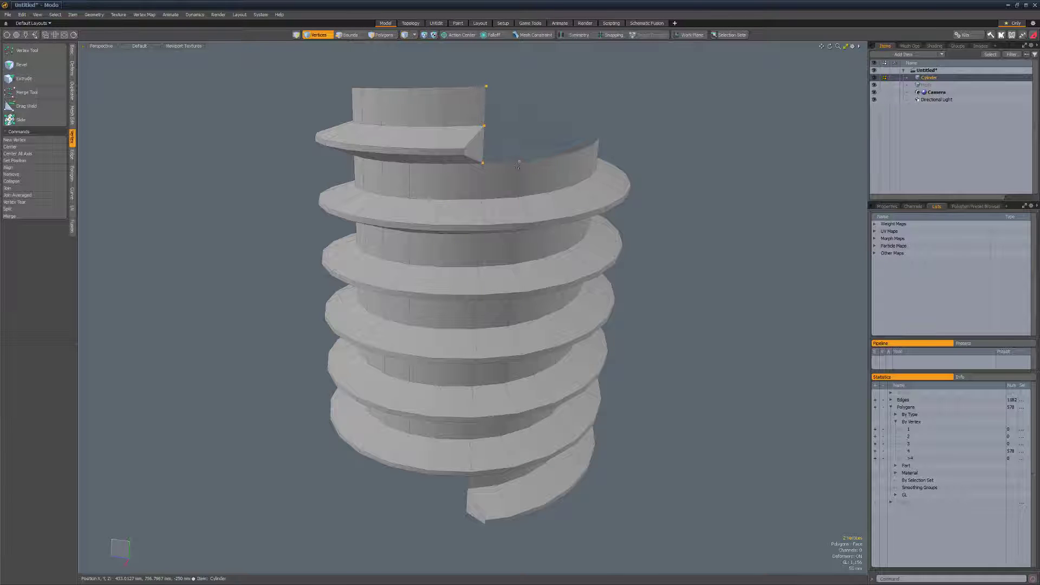
key("p")
Step: Edge-extend the top rim loop upward and scale it slightly flatter
key("2")
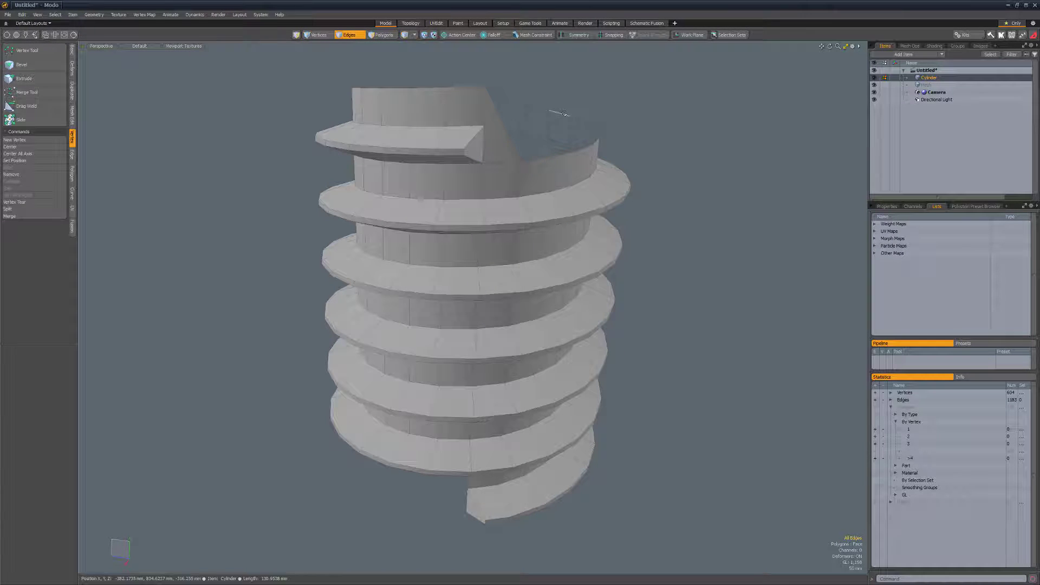
double_click(565, 115)
key("z")
left_click_drag(565, 114, 565, 99)
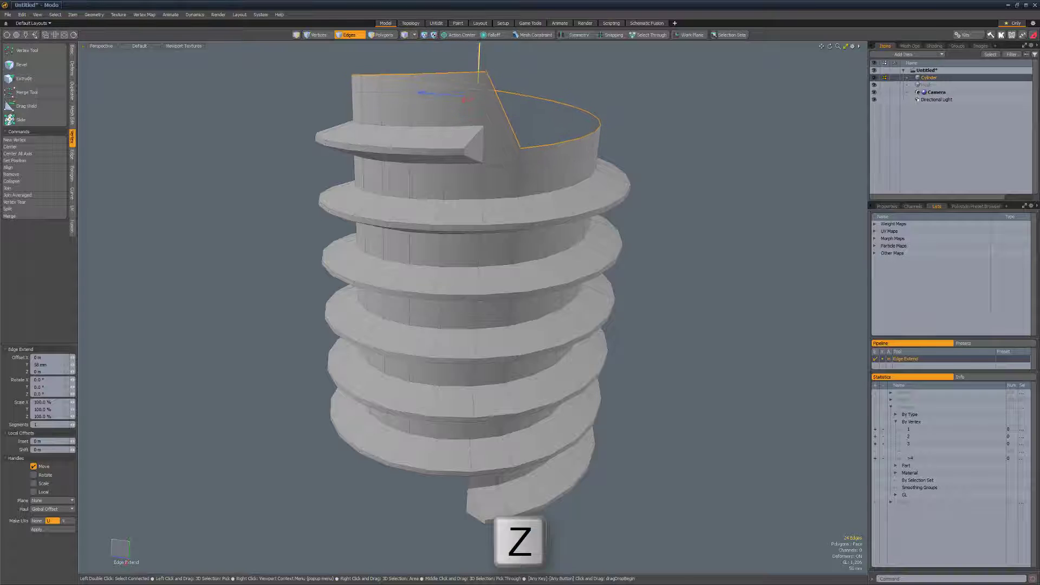
key("space")
key("r")
left_click_drag(503, 48, 504, 50)
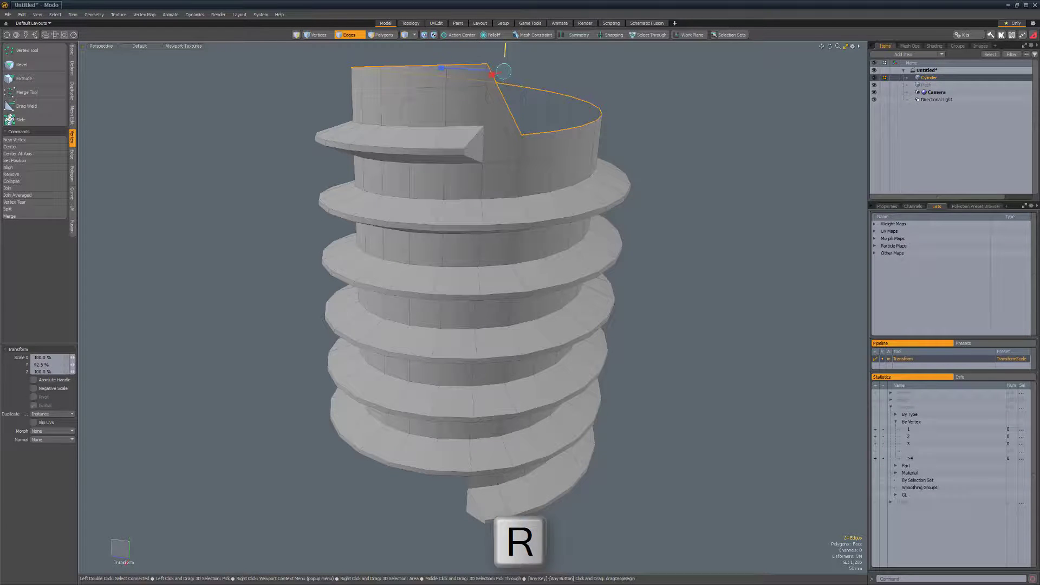
key("space")
Step: Select the whole top thread end, then enable snapping and Linear falloff
key("3")
left_click(394, 148)
left_click_drag(394, 148, 435, 142)
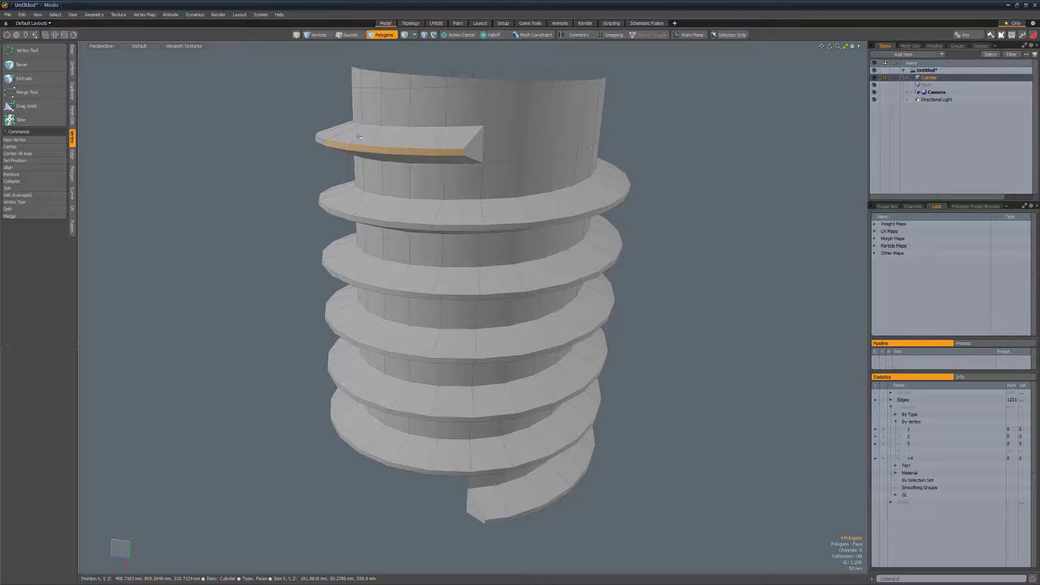
key("bracketright")
key("shift+a")
left_click_drag(358, 135, 558, 49, "alt")
key("x")
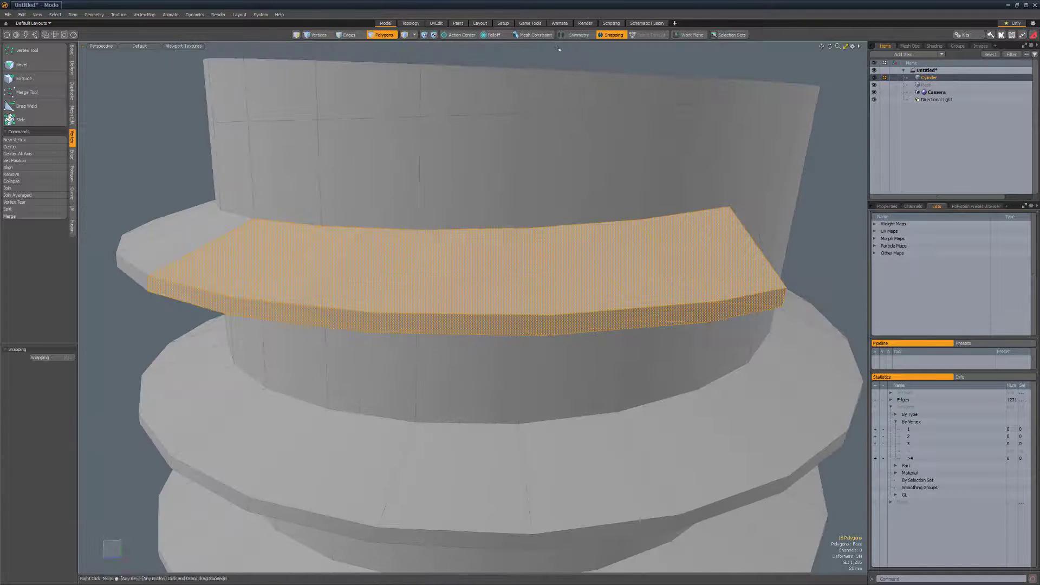
left_click(492, 34)
left_click(497, 57)
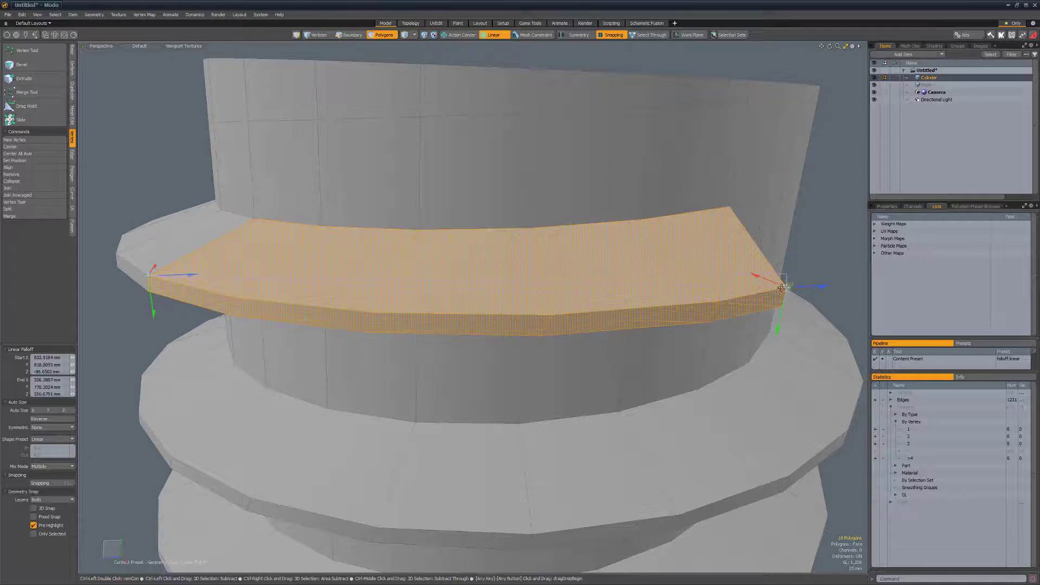
Step: Scale the thread end down toward its tip and push the front strip into the wall
key("r")
left_click_drag(451, 205, 449, 268)
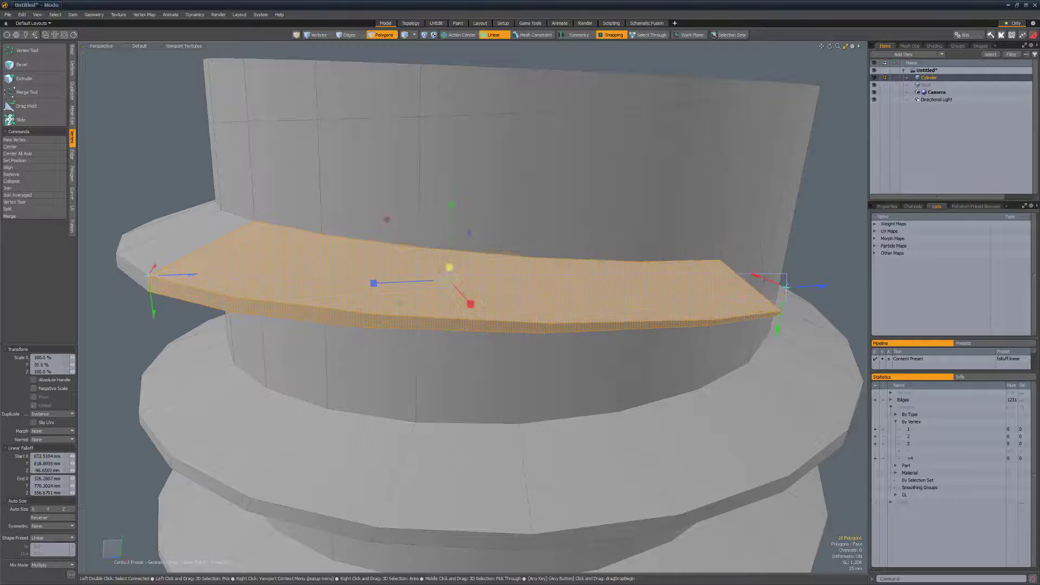
left_click(204, 302)
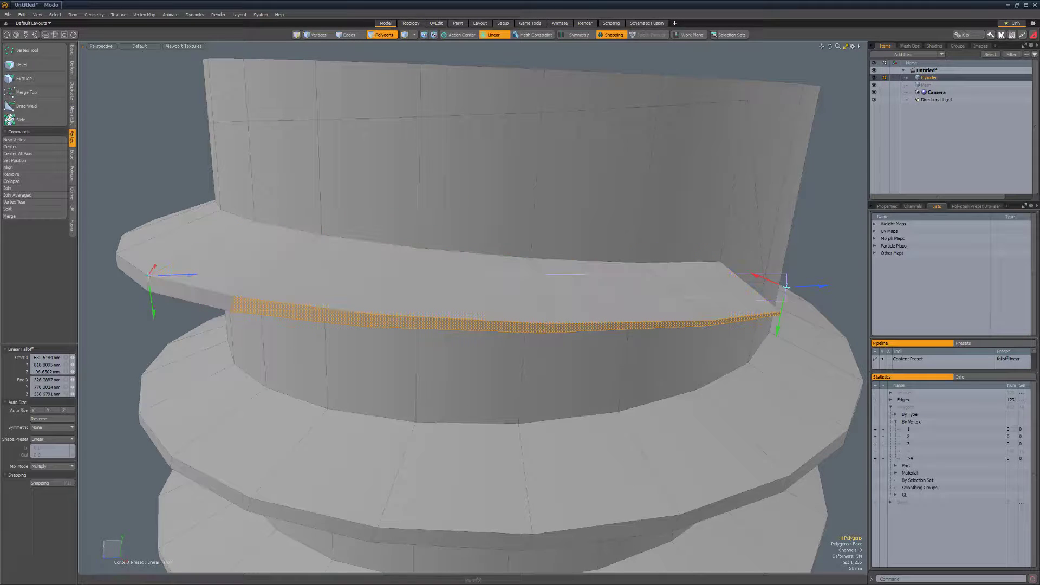
key("w")
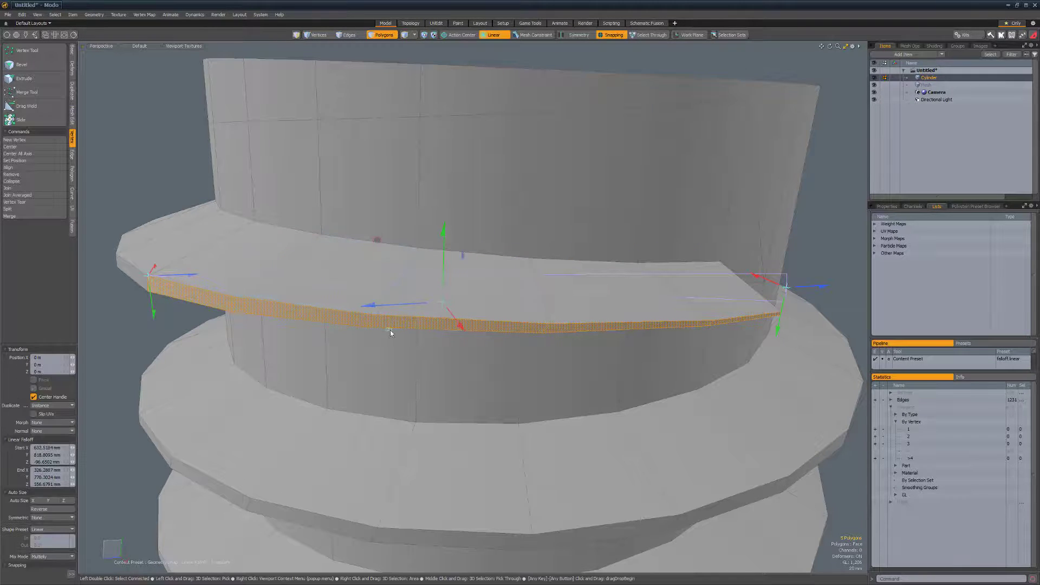
left_click_drag(391, 331, 389, 285)
Step: Turn off the falloff, frame the whole screw and enable subdivision smoothing
key("q")
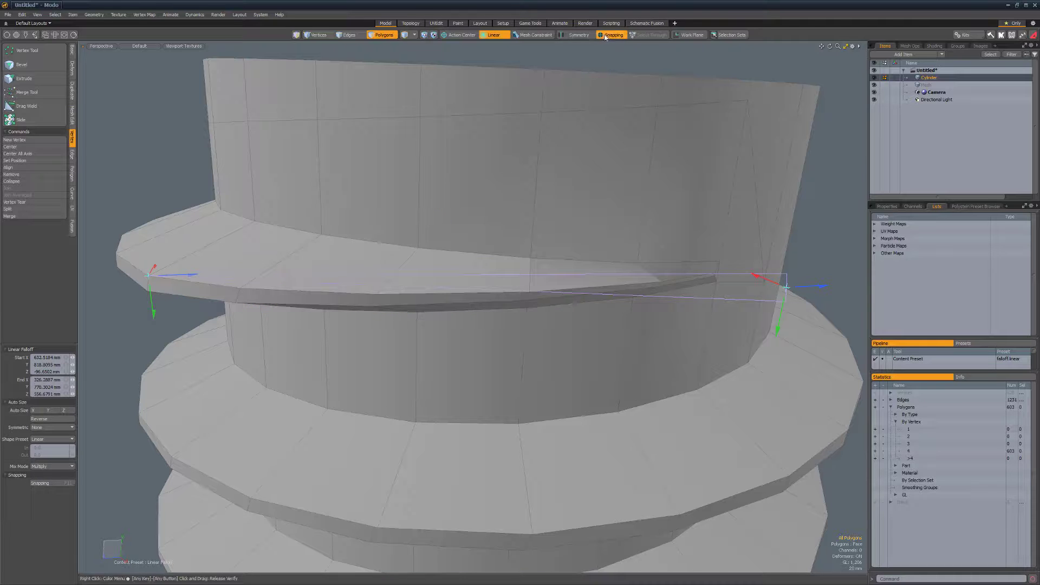
left_click(494, 34)
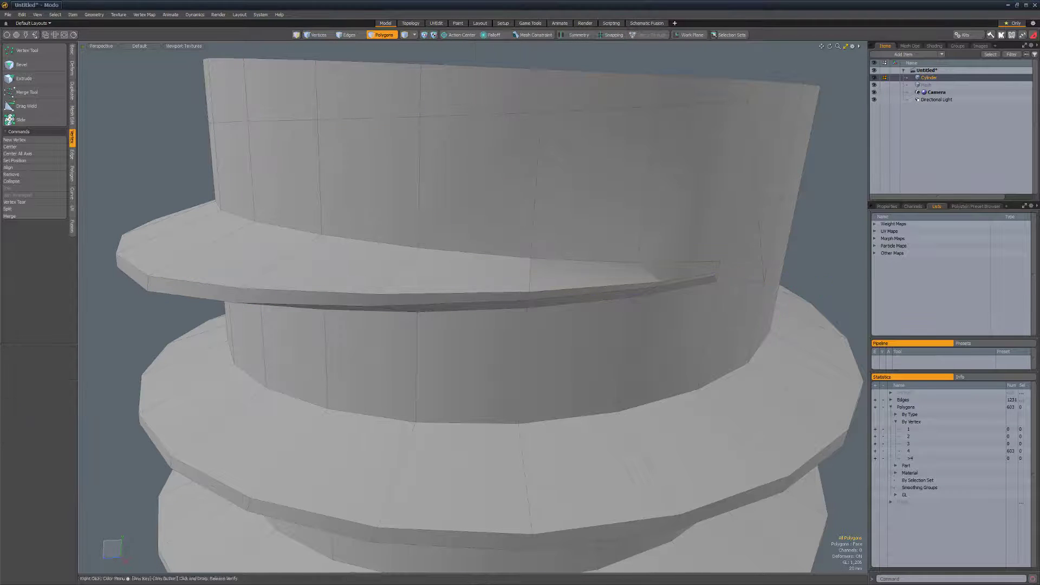
key("a")
scroll(509, 313, "up", 3)
scroll(510, 313, "up", 2)
key("Tab")
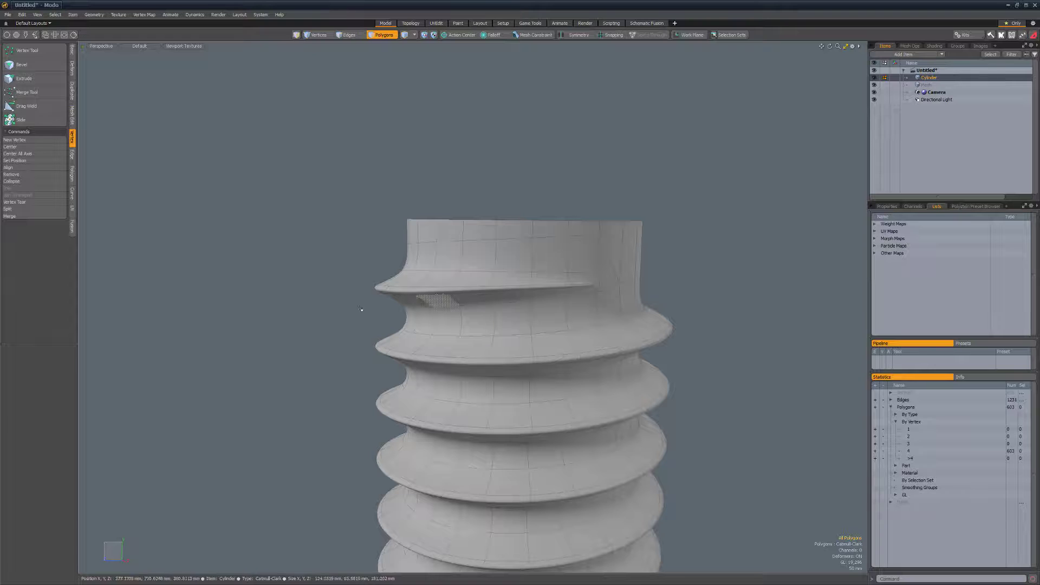
Step: Bevel the spiral inner-wall polygons between the threads with a small inset
left_click(504, 313)
left_click(526, 317, "shift")
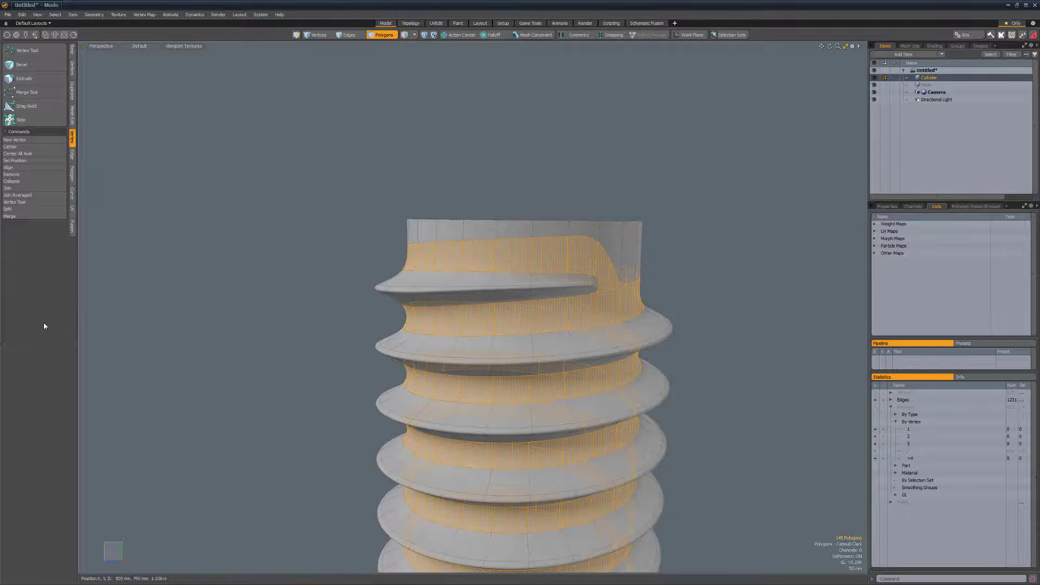
key("b")
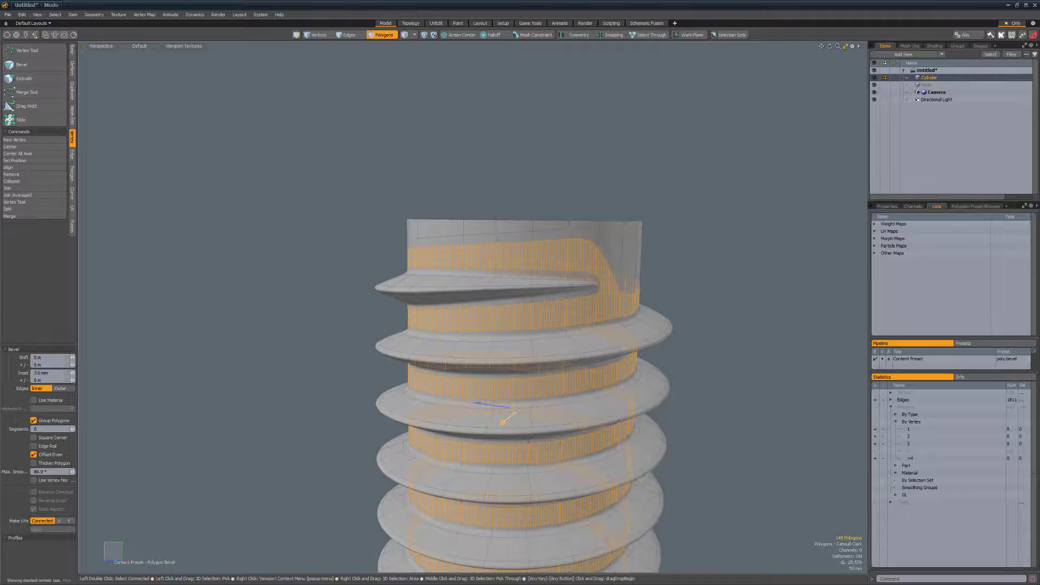
key("space")
left_click(282, 409)
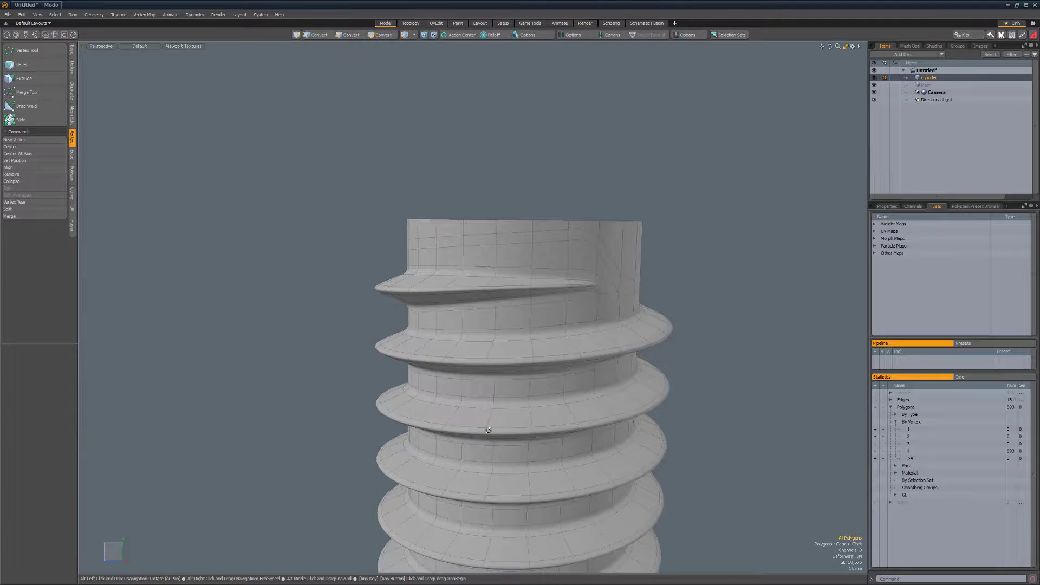
left_click_drag(283, 409, 698, 404, "alt")
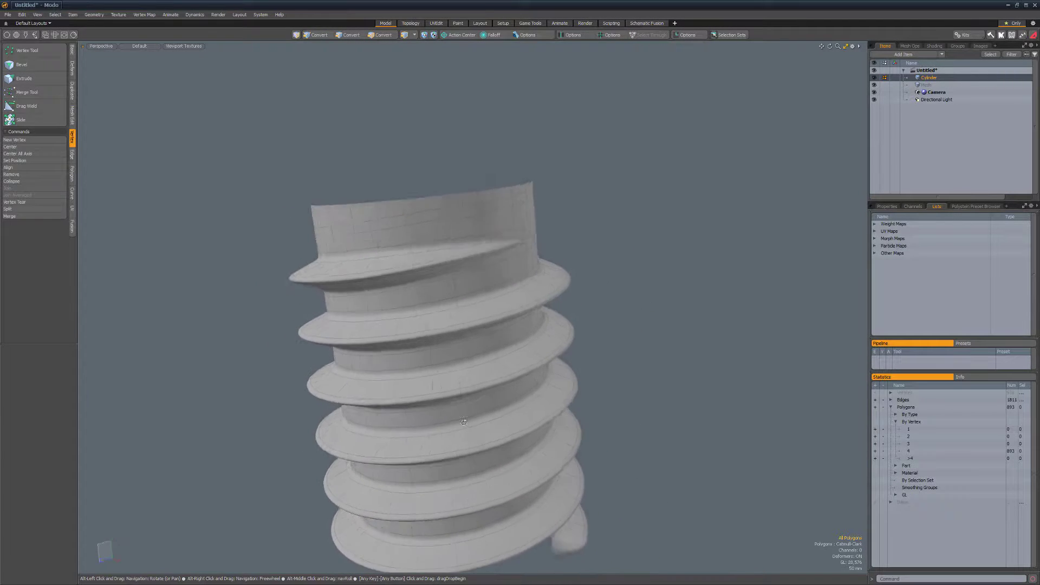